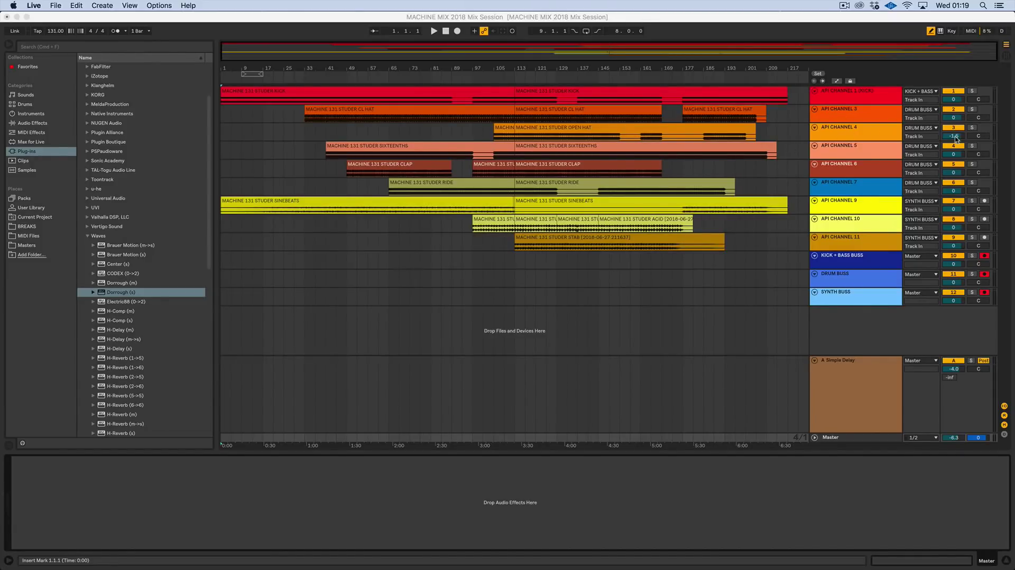
# Set the volume of API CHANNEL 4 to 0 and start playback from about bar 65
pyautogui.moveTo(959, 139); pyautogui.dragTo(958, 134)
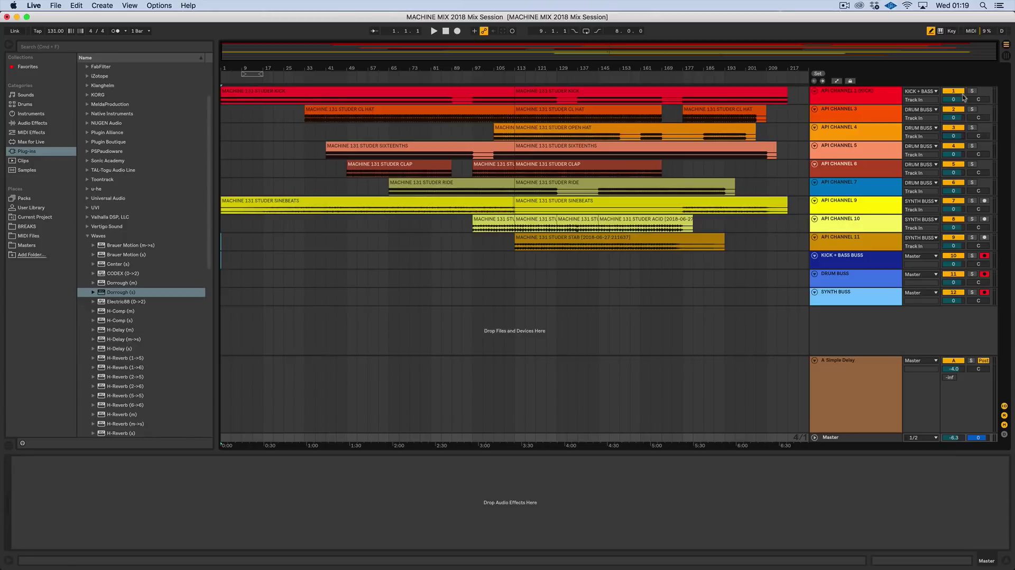
pyautogui.click(395, 73)
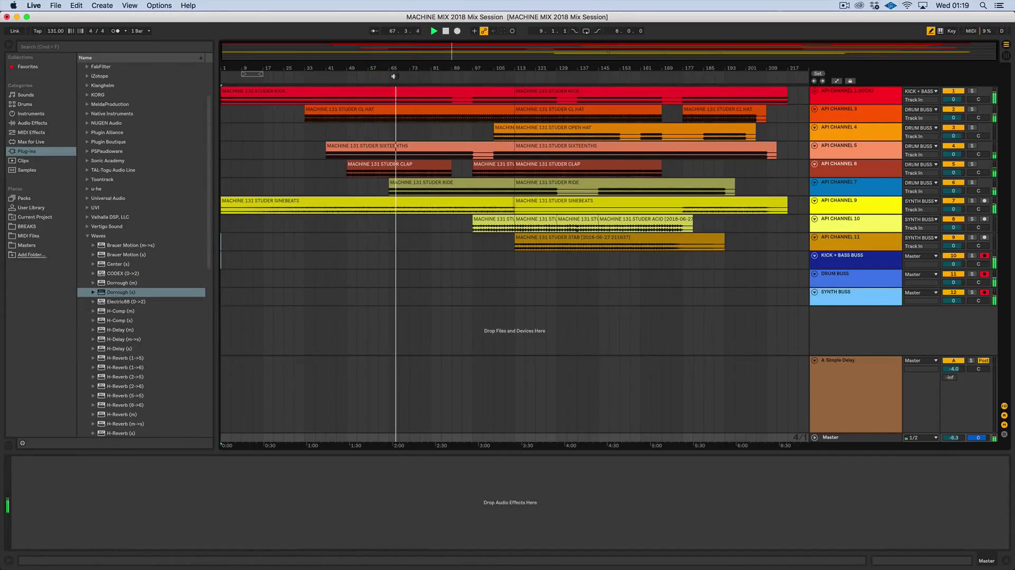
# Check the KICK + BASS BUSS level on its VUMTdeluxe meter and close the meter window
pyautogui.click(860, 264)
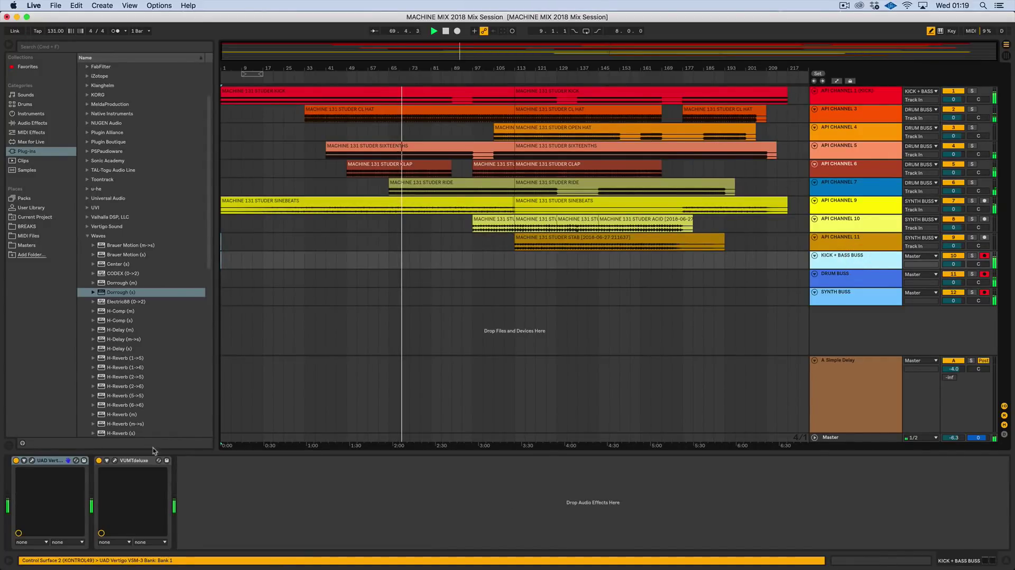
pyautogui.click(114, 460)
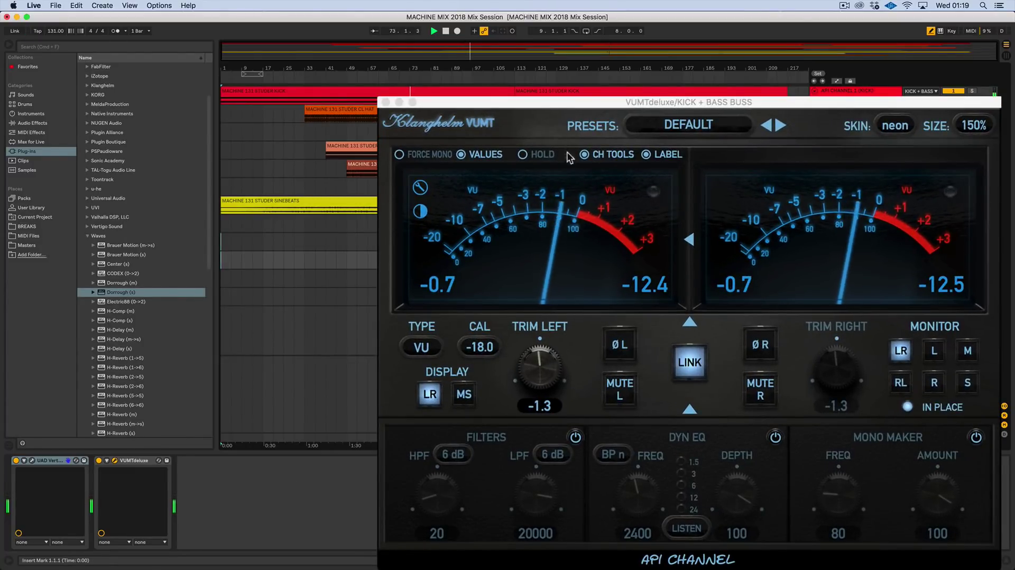
pyautogui.moveTo(547, 103); pyautogui.dragTo(484, 109)
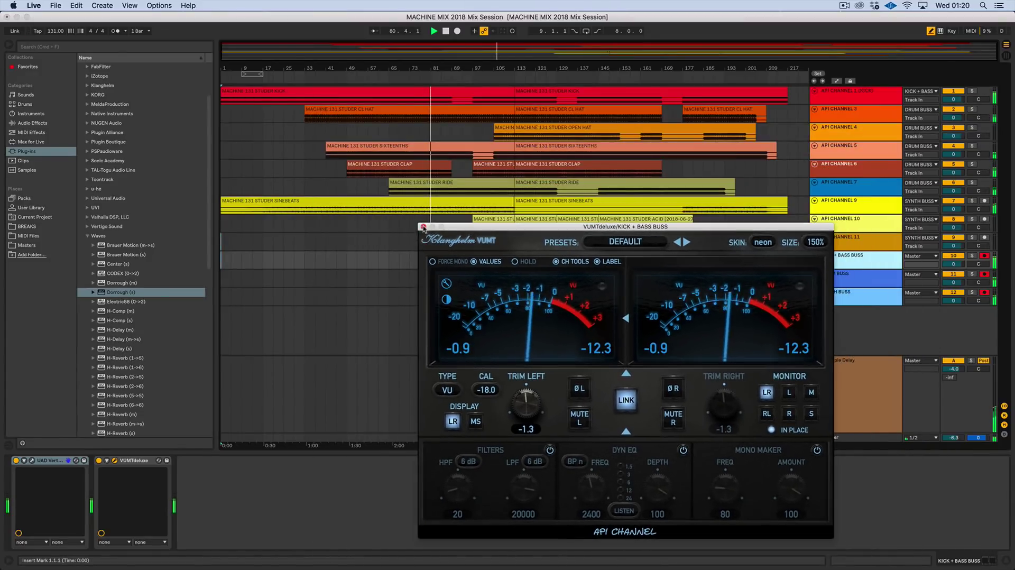
pyautogui.click(423, 227)
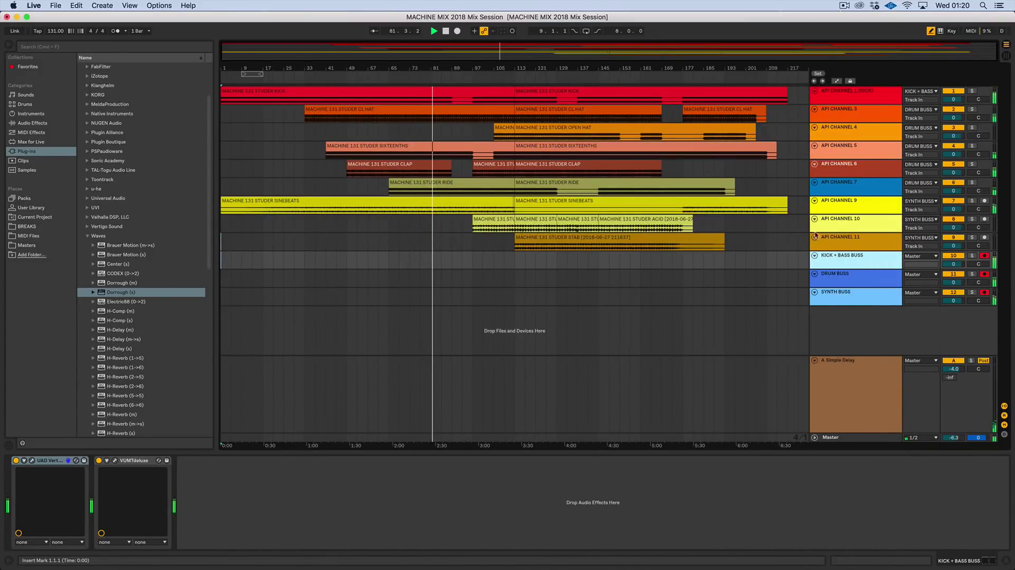
# Check the DRUM BUSS level on its VUMTdeluxe meter and close the meter window
pyautogui.click(852, 278)
pyautogui.click(32, 461)
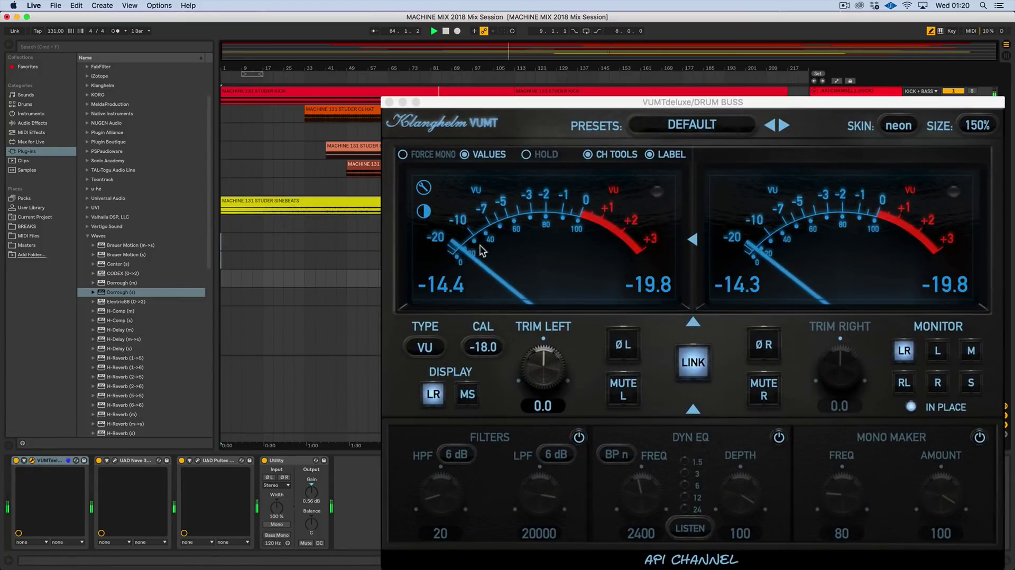
pyautogui.moveTo(510, 104); pyautogui.dragTo(437, 104)
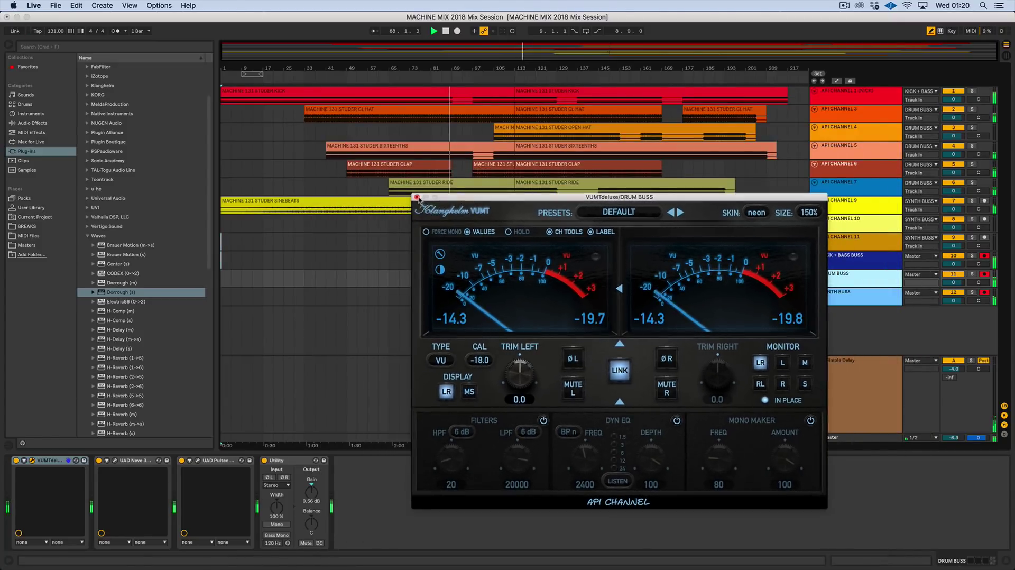
pyautogui.click(418, 198)
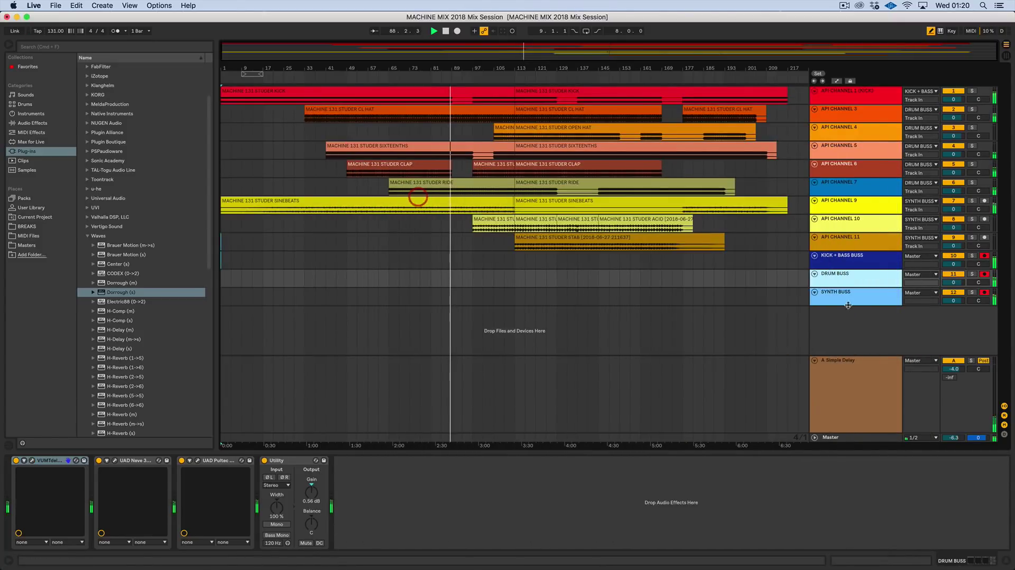
# Check the SYNTH BUSS level on its VUMTdeluxe meter and close the meter window
pyautogui.click(841, 295)
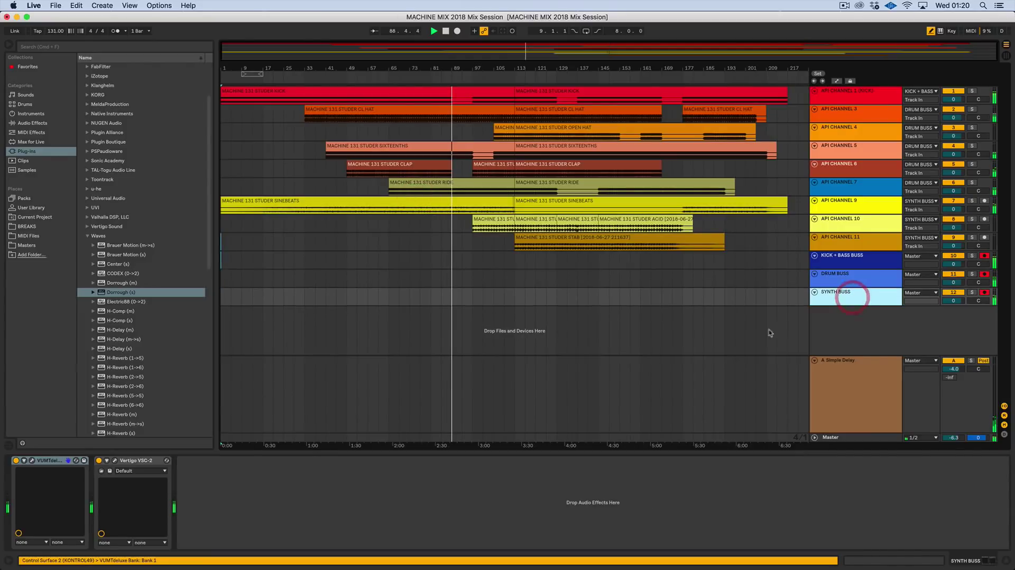
pyautogui.click(31, 461)
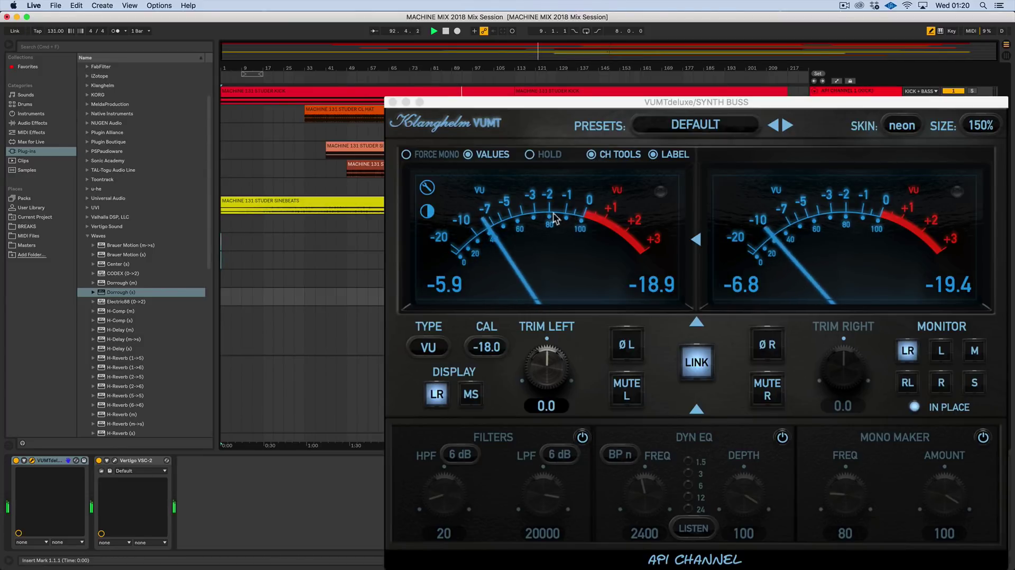
pyautogui.moveTo(874, 102); pyautogui.dragTo(750, 101)
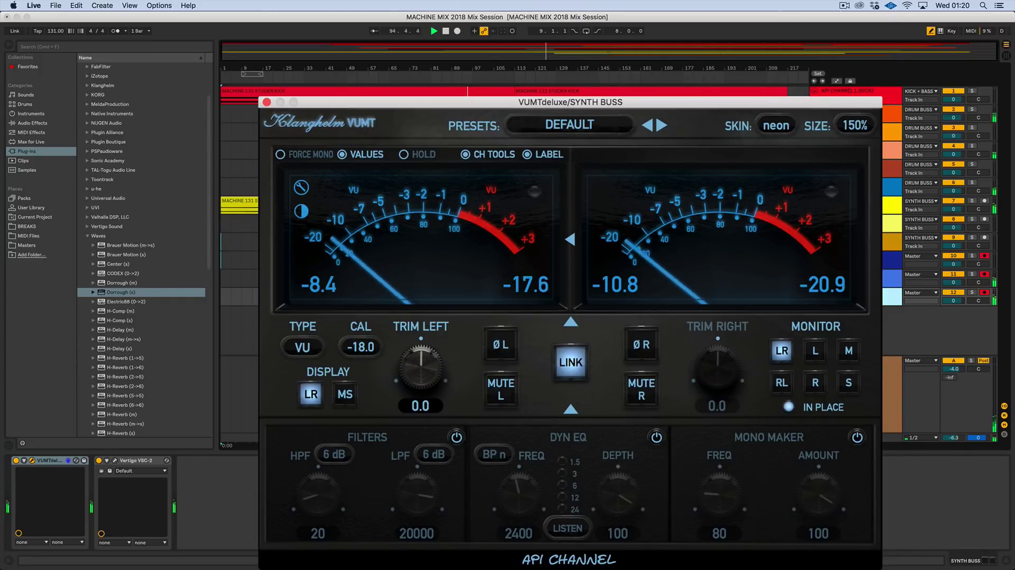
pyautogui.click(267, 102)
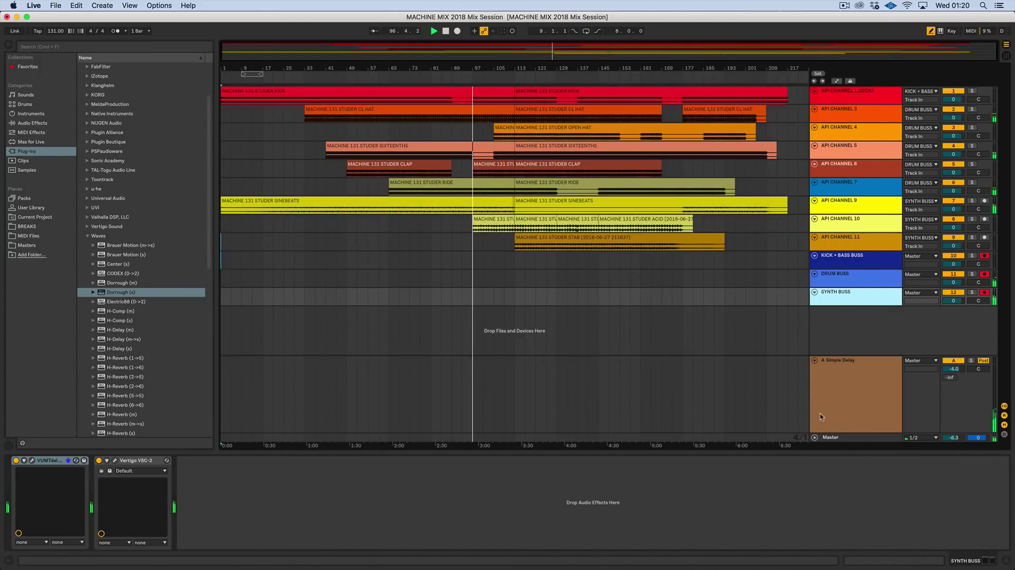
# Select the Master track and set its volume to -6.6
pyautogui.click(839, 439)
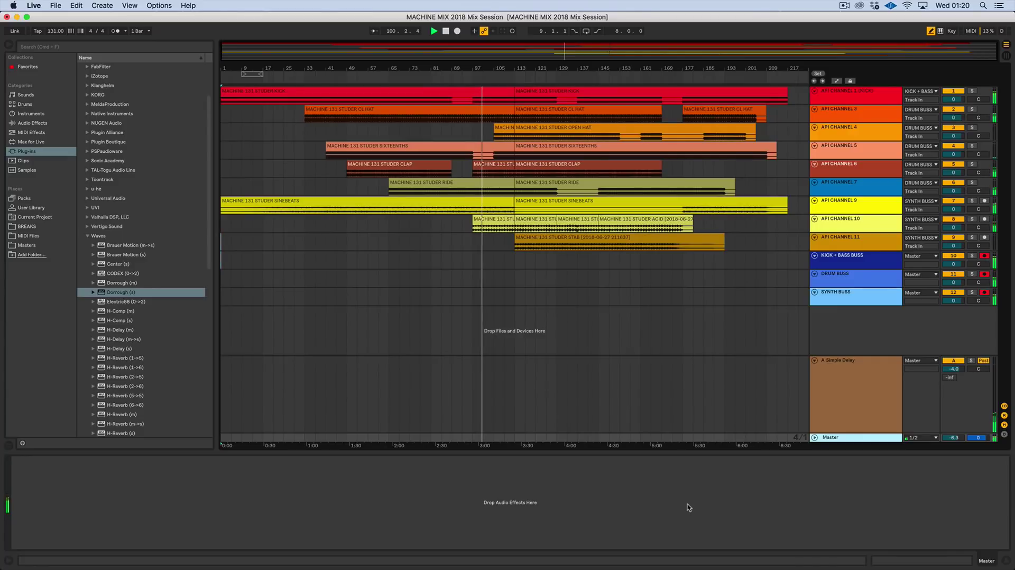
pyautogui.moveTo(955, 438); pyautogui.dragTo(954, 405)
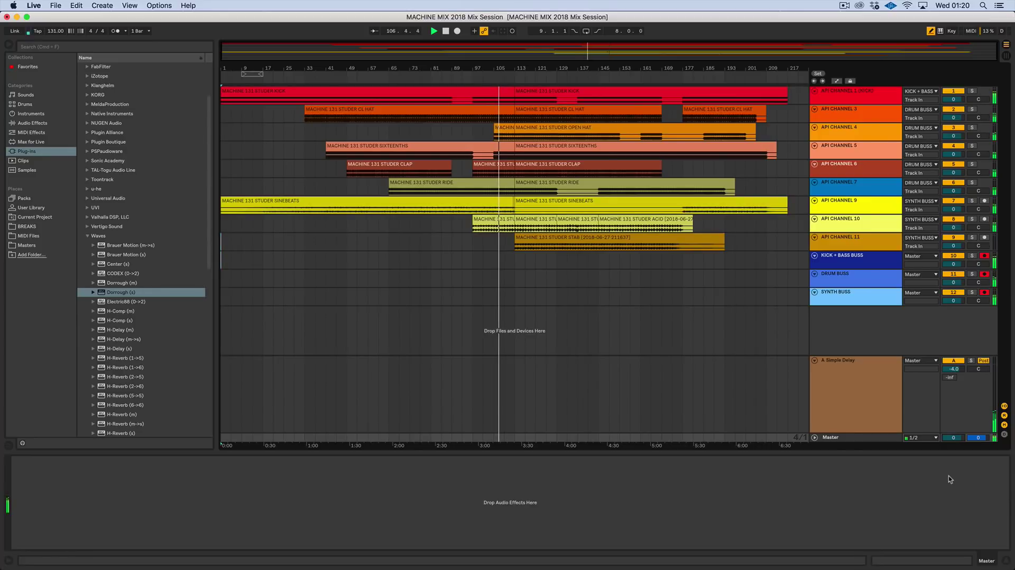
pyautogui.moveTo(954, 438); pyautogui.dragTo(951, 440)
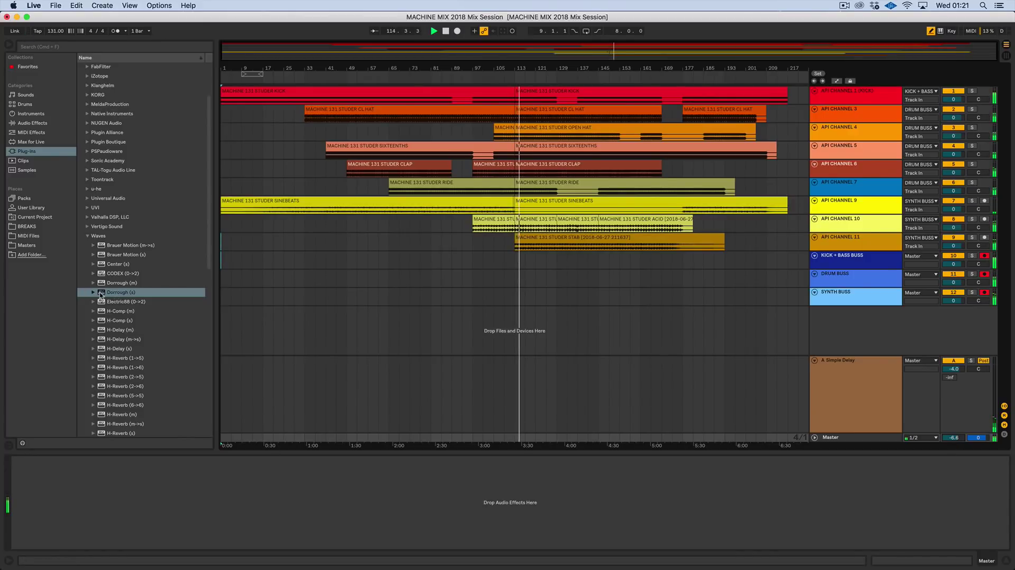
# Add the Waves Dorrough (s) plug-in to the Master track and reposition its window over the arrangement
pyautogui.moveTo(100, 295); pyautogui.dragTo(254, 489)
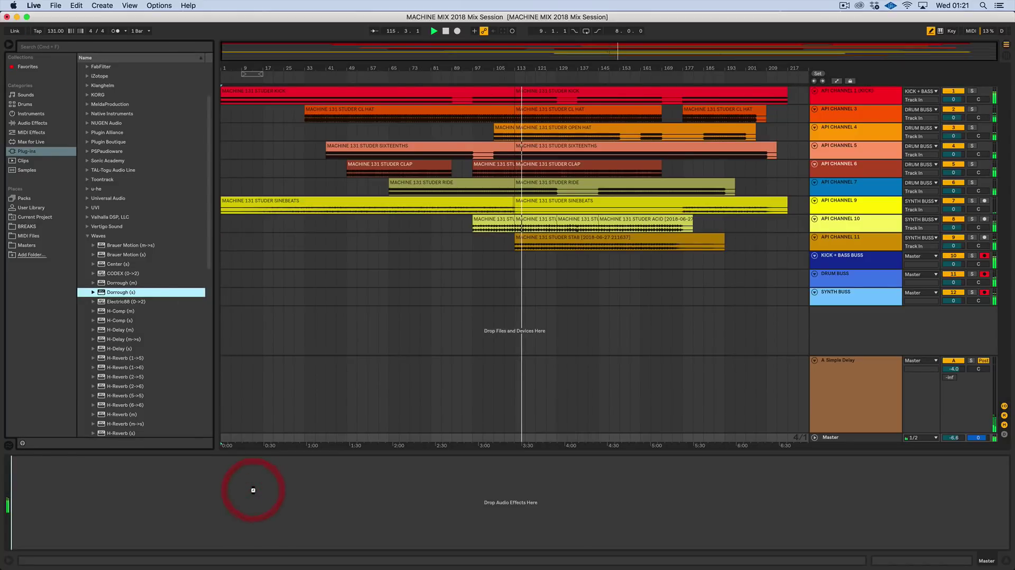
pyautogui.moveTo(414, 242); pyautogui.dragTo(369, 156)
pyautogui.doubleClick(369, 157)
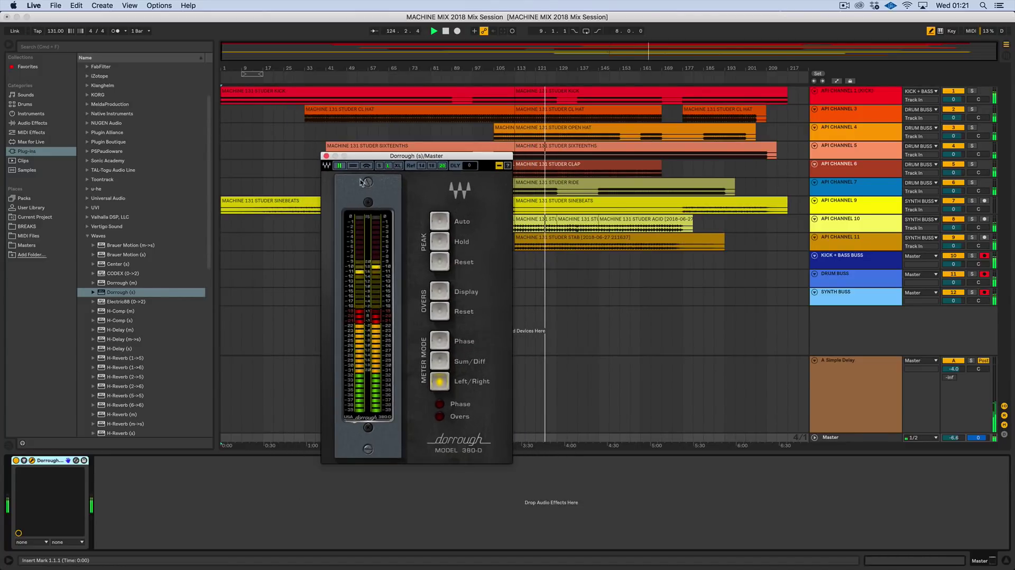
# Switch the Dorrough meter to the curved Model 40-AES/EBU layout at XL size with an 18 reference level
pyautogui.click(354, 165)
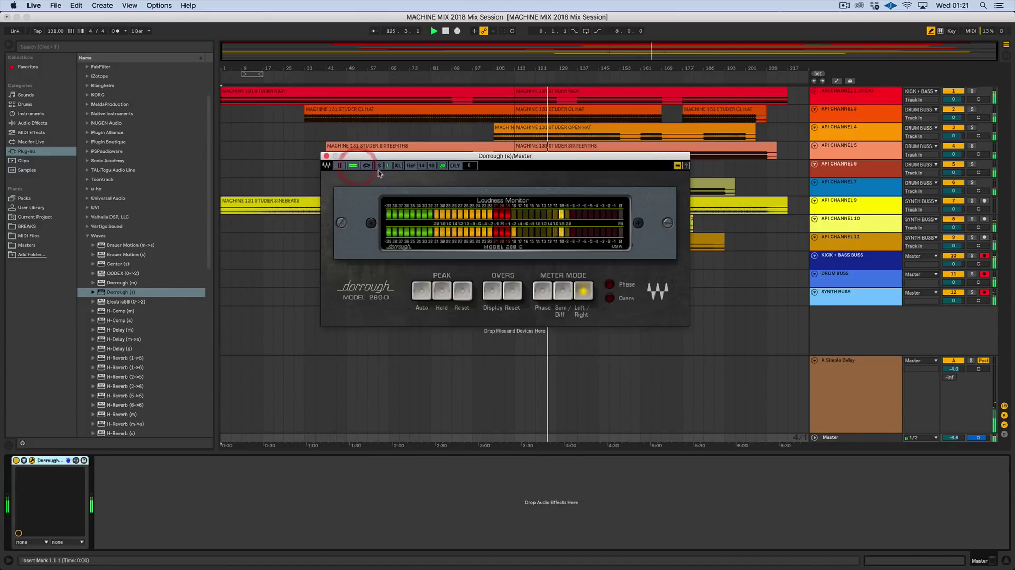
pyautogui.click(367, 167)
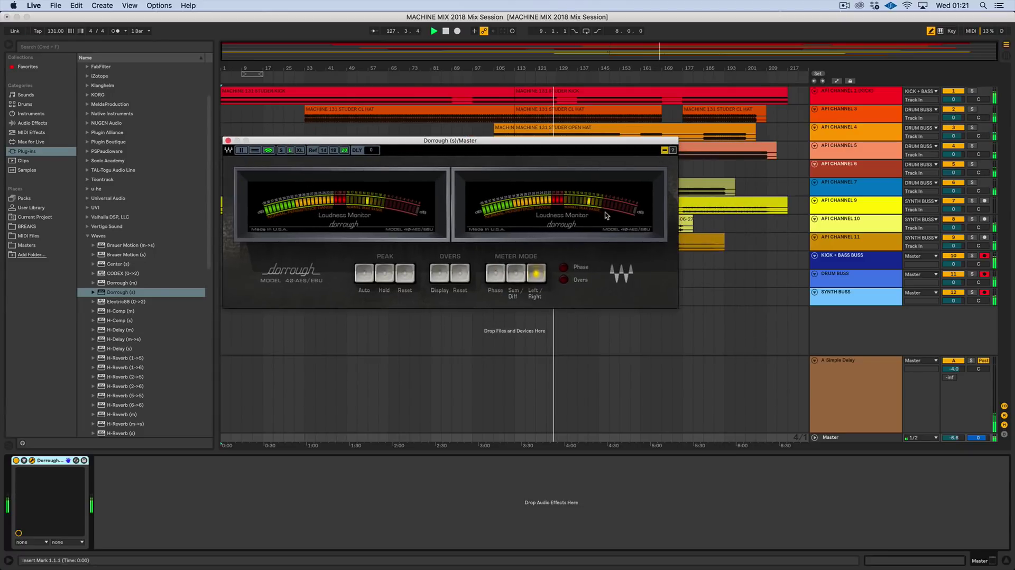
pyautogui.click(300, 151)
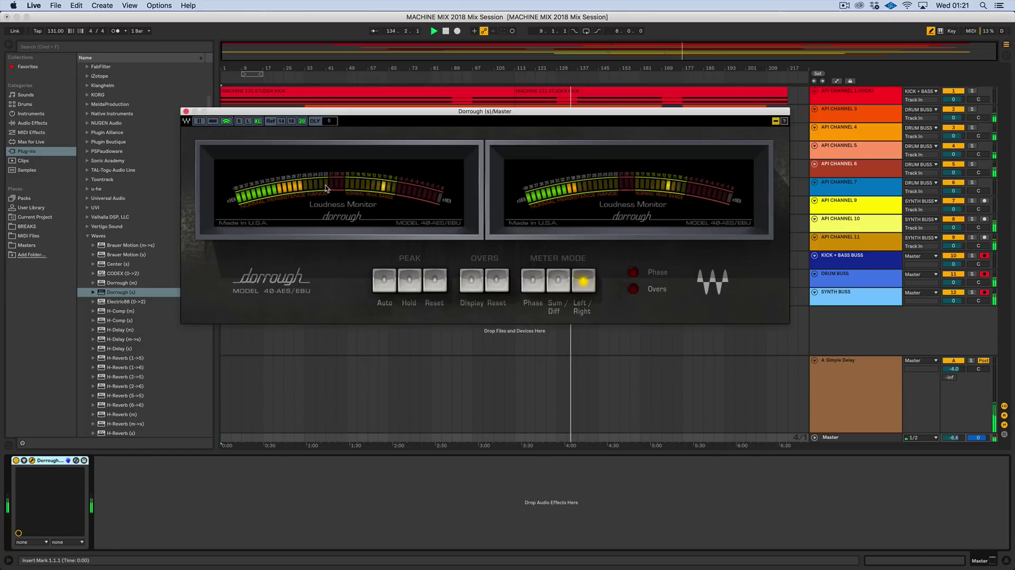
pyautogui.click(293, 121)
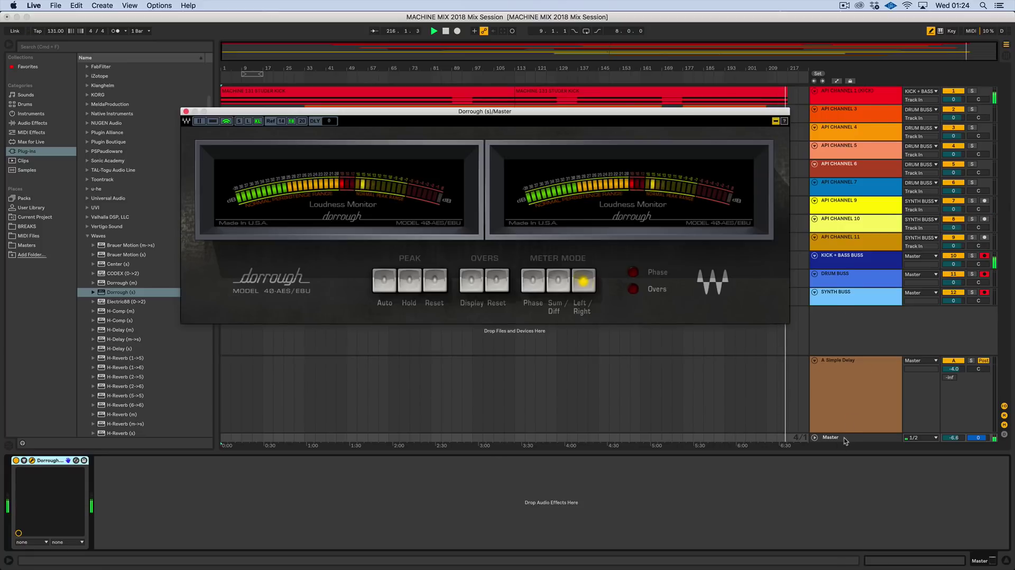
# Set the Master track's volume to 0 and restart playback from about bar 83
pyautogui.moveTo(953, 439); pyautogui.dragTo(953, 417)
pyautogui.click(446, 31)
pyautogui.press('space')
pyautogui.click(437, 78)
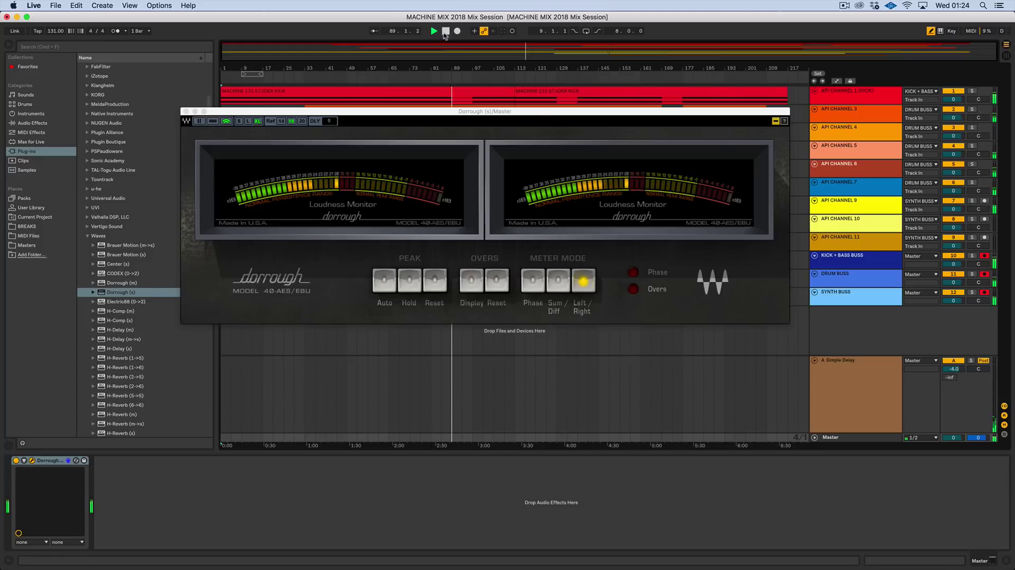
# Set the Master track's volume to -5.0 and shift the Dorrough meter window slightly upward
pyautogui.moveTo(954, 438); pyautogui.dragTo(954, 448)
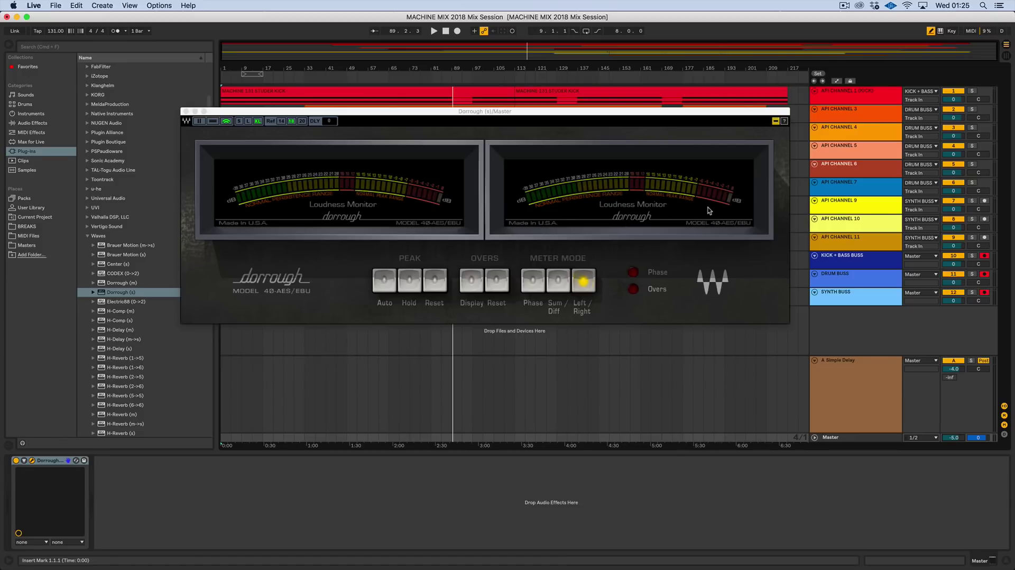
pyautogui.moveTo(560, 112); pyautogui.dragTo(556, 93)
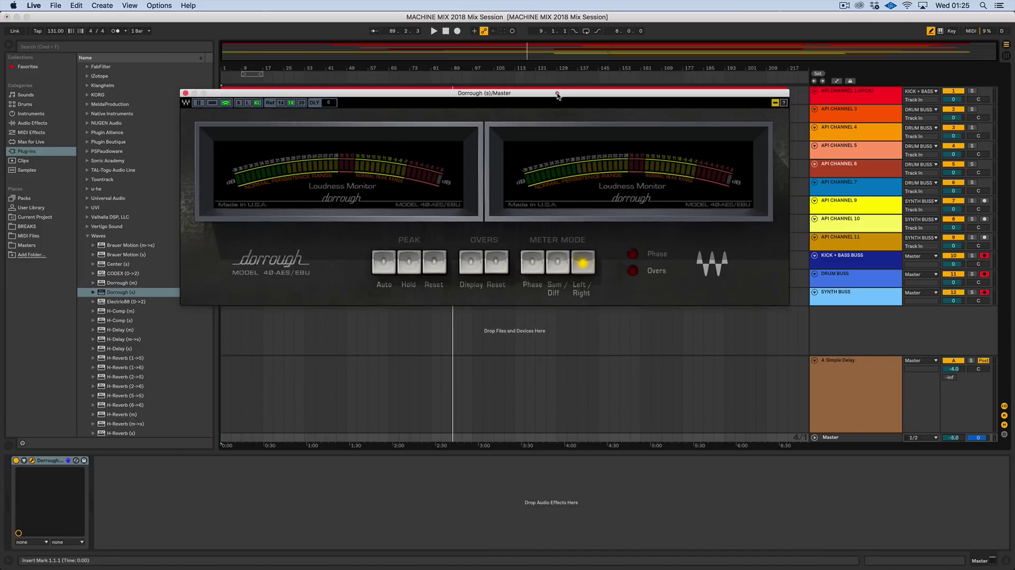
pyautogui.click(860, 439)
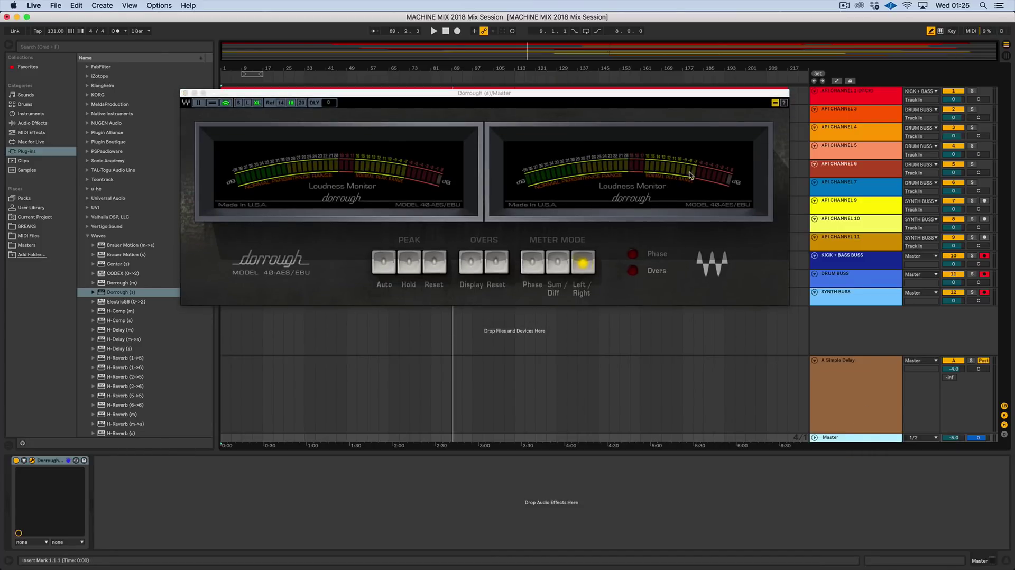